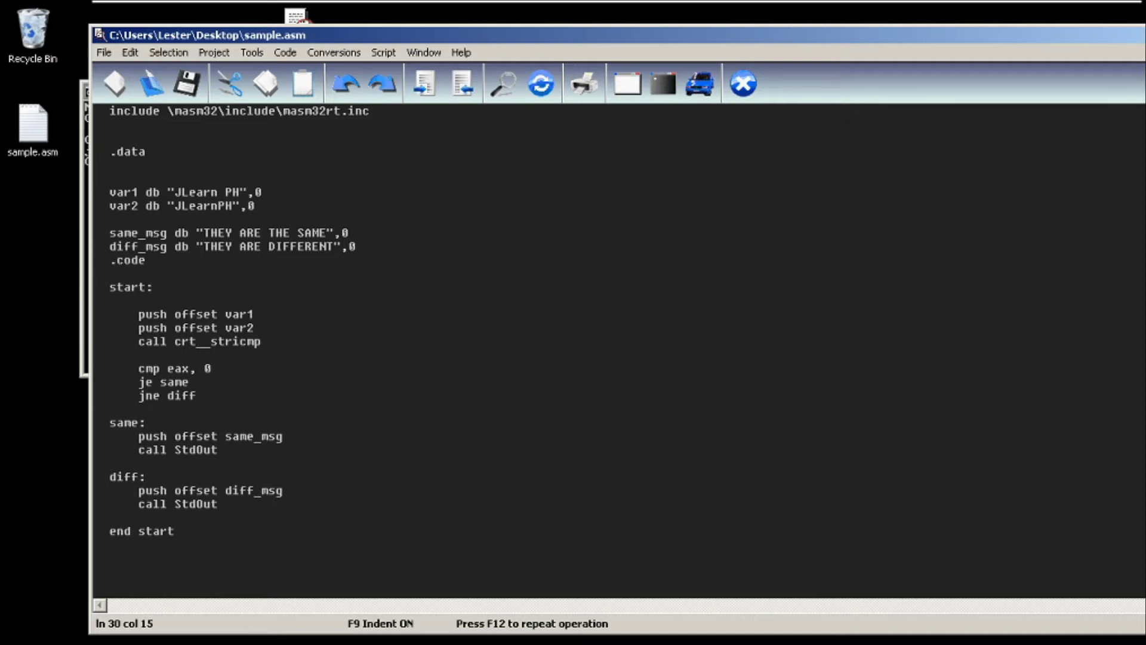
Step: Point out the include line and the var1 and var2 string definitions
drag(110, 111, 110, 125)
key(Right)
drag(256, 206, 97, 194)
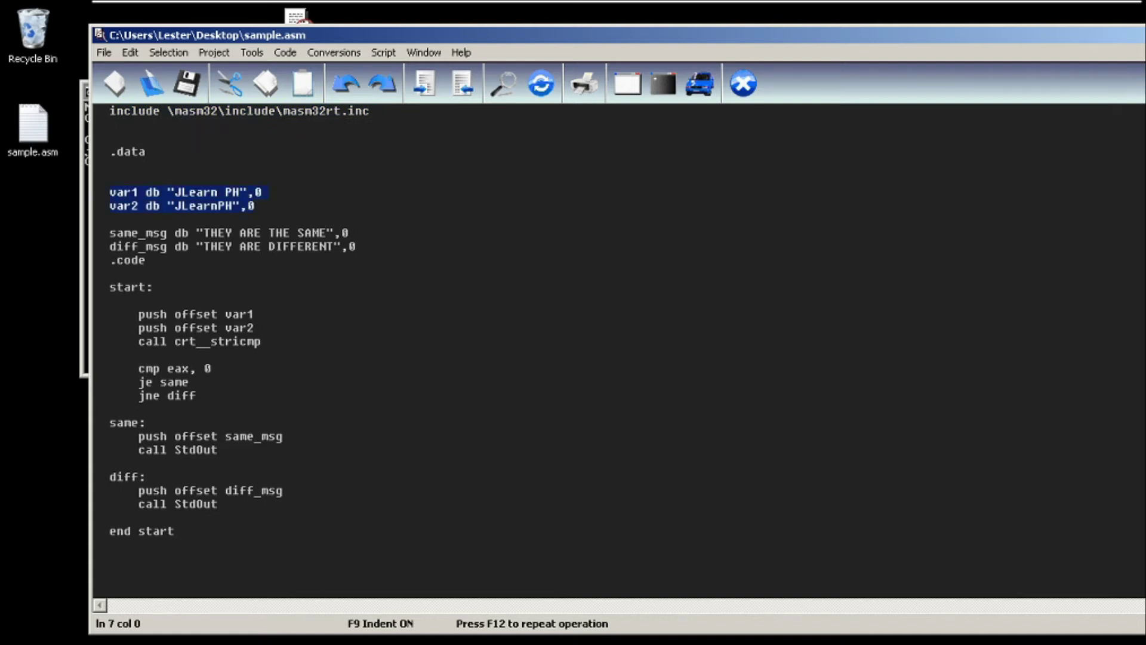
key(Down)
key(Down)
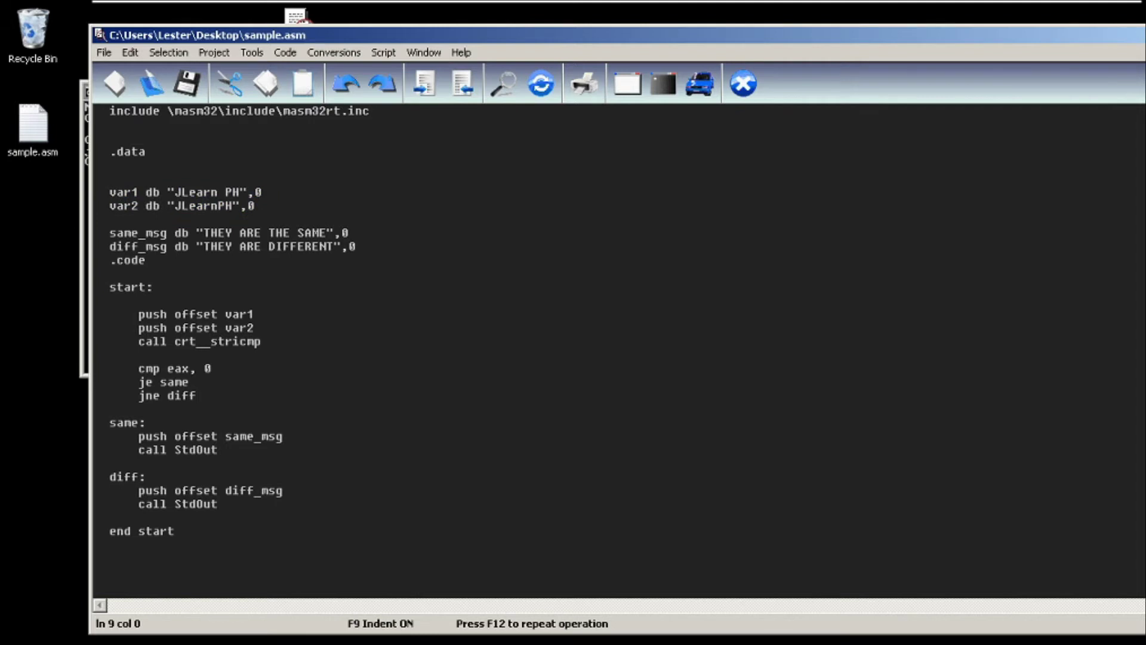
Step: Point out the var1 name, the JLearnPH string, and the same_msg and diff_msg lines
double_click(124, 192)
click(218, 191)
click(174, 206)
double_click(223, 207)
key(End)
key(Down)
key(Down)
key(Down)
key(End)
key(shift+Home)
key(shift+Up)
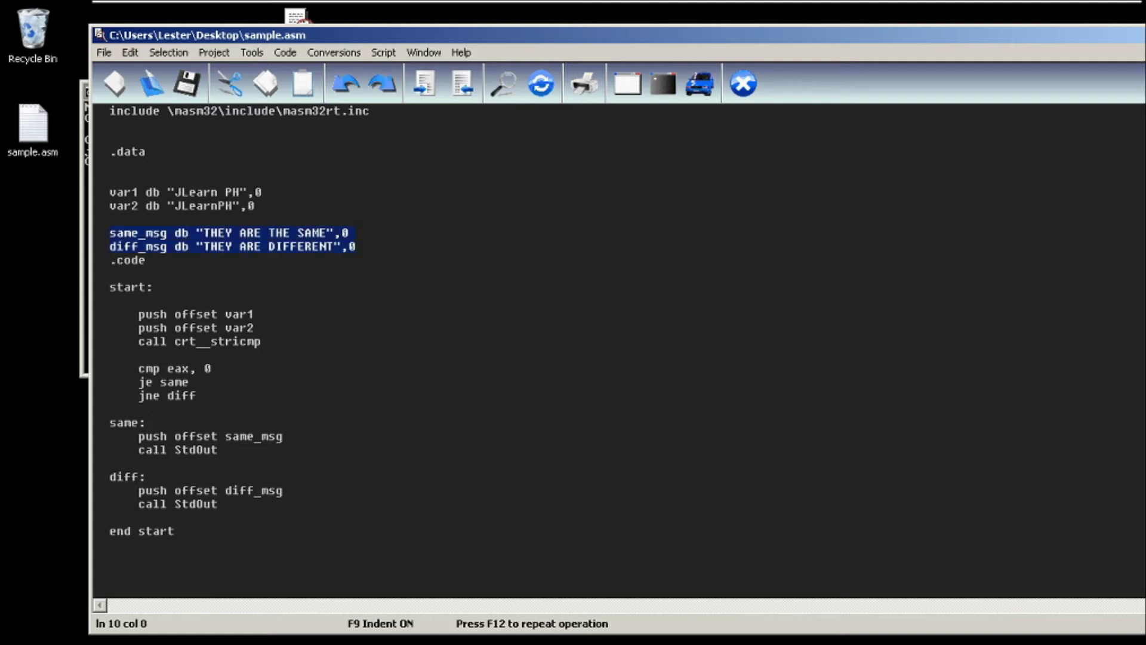
key(Right)
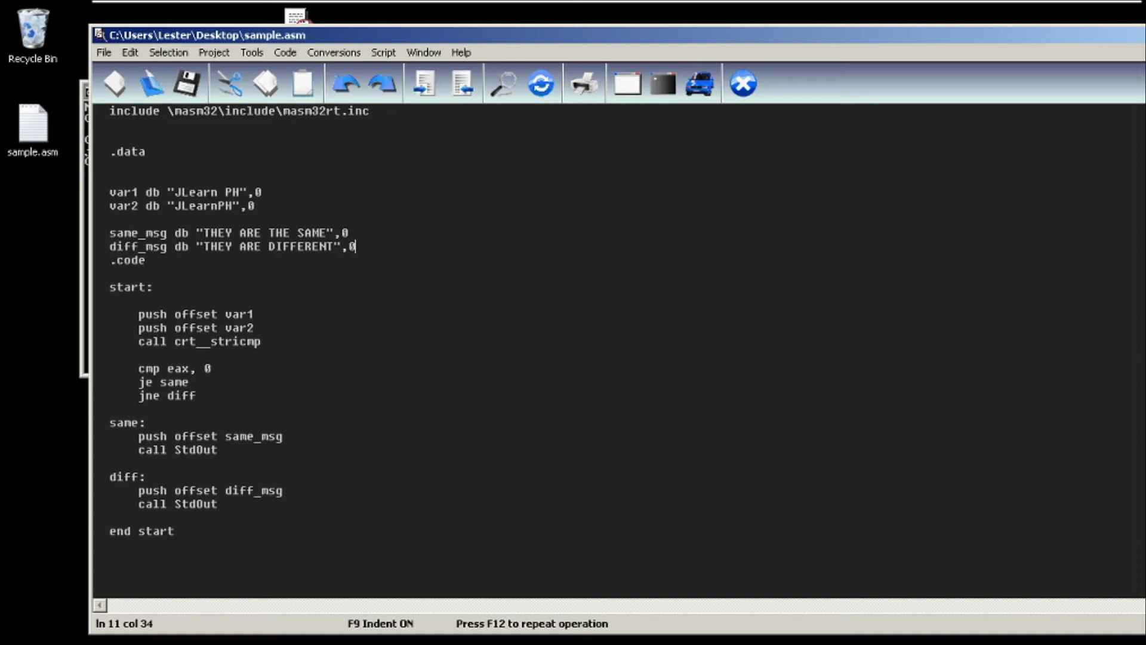
Step: Point out the push offset var1/var2 lines and the underscores in crt__stricmp
key(Down)
key(Down)
key(shift+Home)
key(shift+Up)
key(End)
key(Down)
key(Down)
key(Left)
key(Left)
key(Left)
key(Right)
key(shift+Left)
key(End)
Step: Point out cmp eax, 0, je same, the THEY ARE THE SAME string and jne diff
key(Down)
key(Down)
key(Down)
key(Home)
key(shift+End)
key(End)
drag(203, 234, 326, 233)
click(326, 233)
drag(139, 395, 205, 395)
key(End)
key(ctrl+shift+Left)
Step: Point out the THEY ARE DIFFERENT message and save sample.asm
drag(204, 246, 333, 246)
click(335, 246)
click(187, 84)
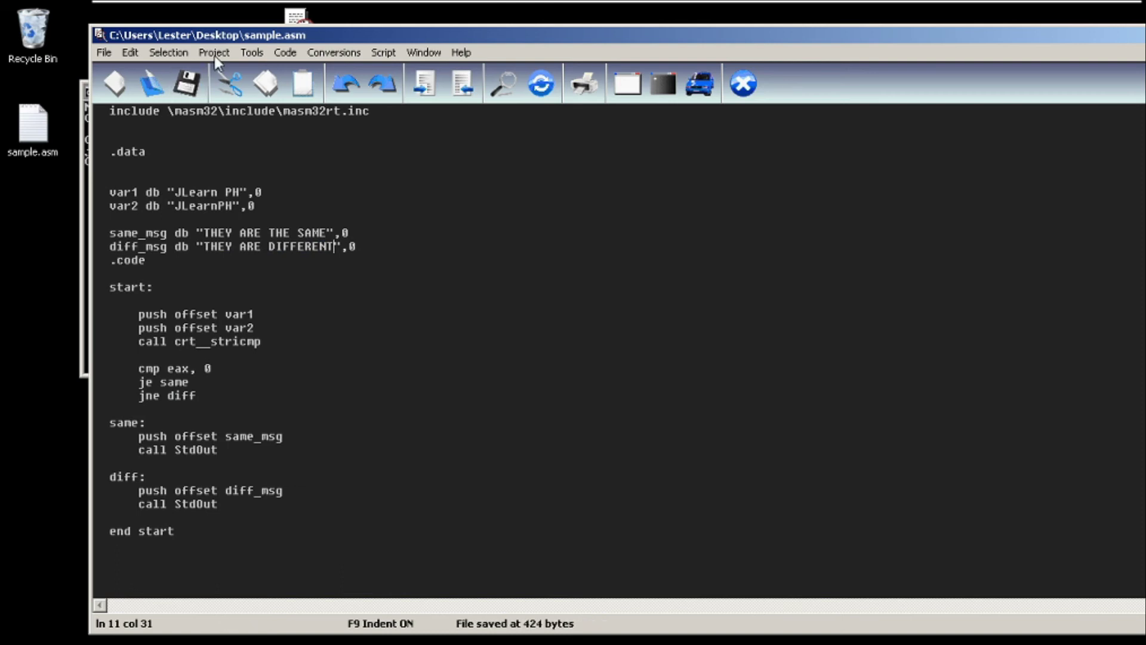
Step: Assemble and link sample.asm with Console Build All, then close the build console
click(215, 56)
click(250, 218)
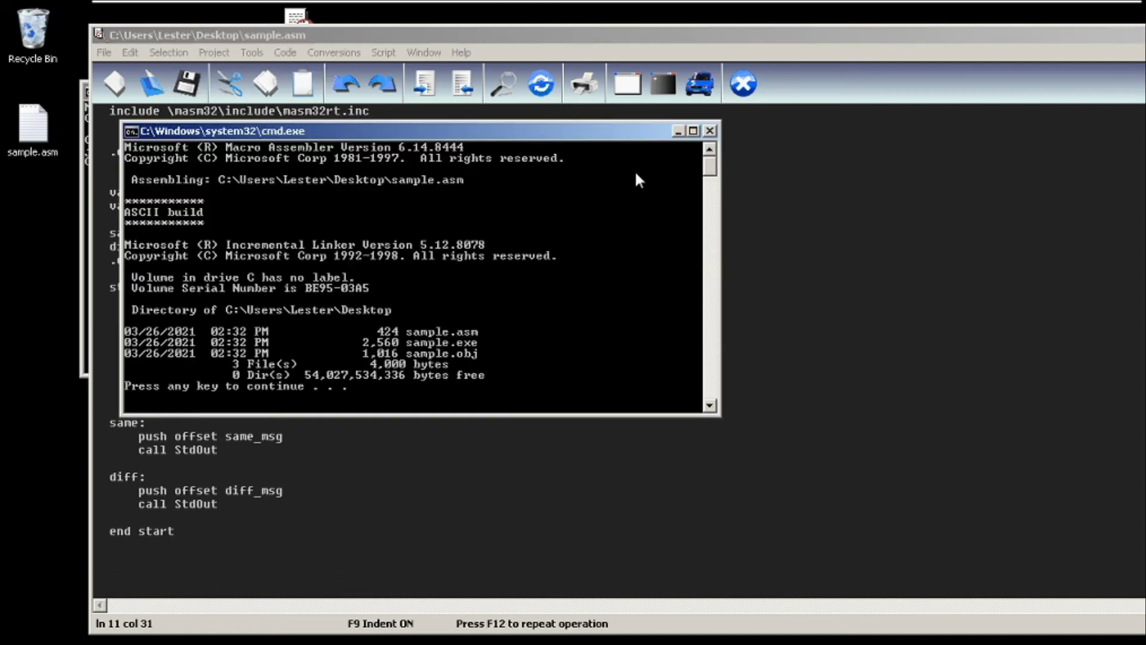
click(708, 132)
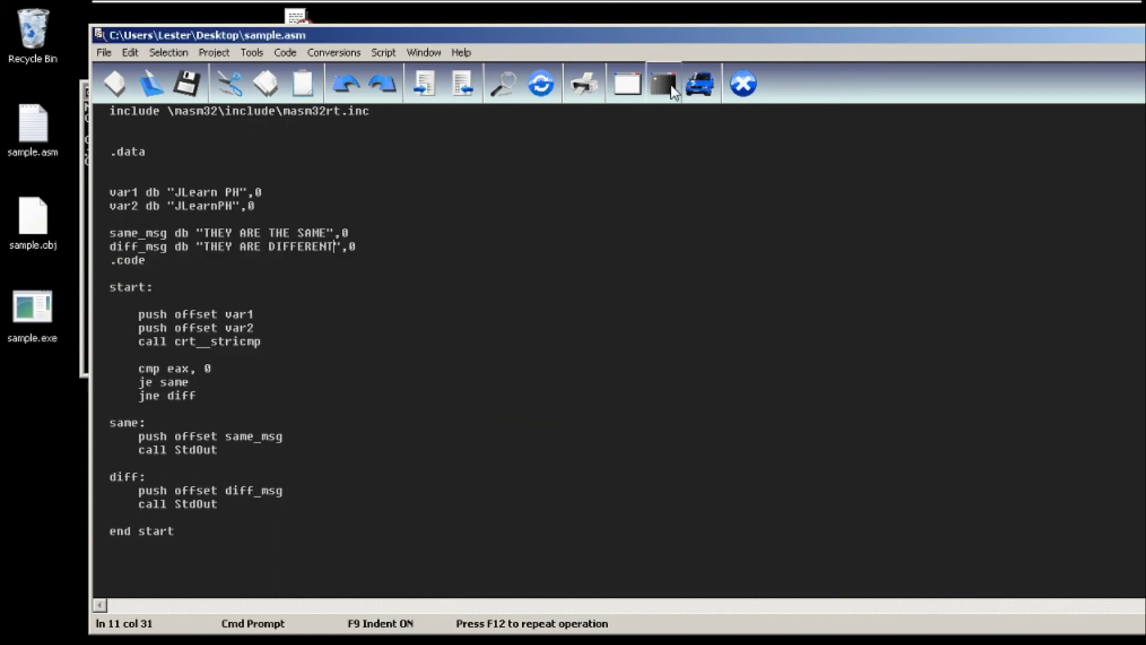
Step: Run sample.exe in a desktop Command Prompt, which prints THEY ARE DIFFERENT
click(664, 84)
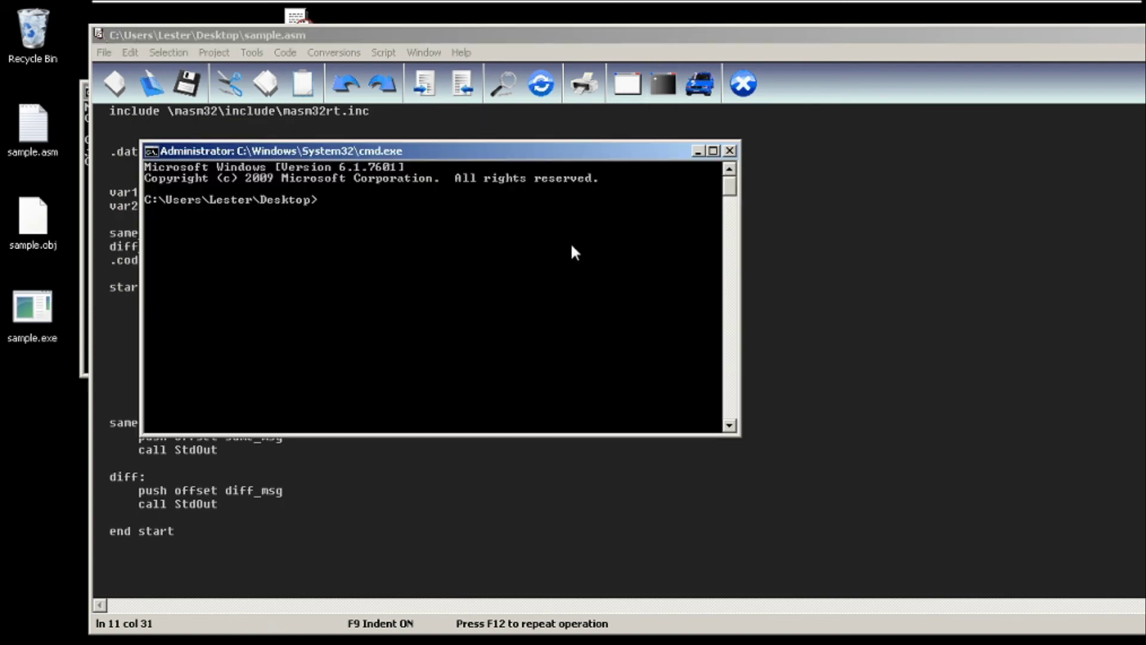
text(sample.asm)
key(BackSpace)
key(BackSpace)
key(BackSpace)
text(exe)
drag(354, 152, 630, 198)
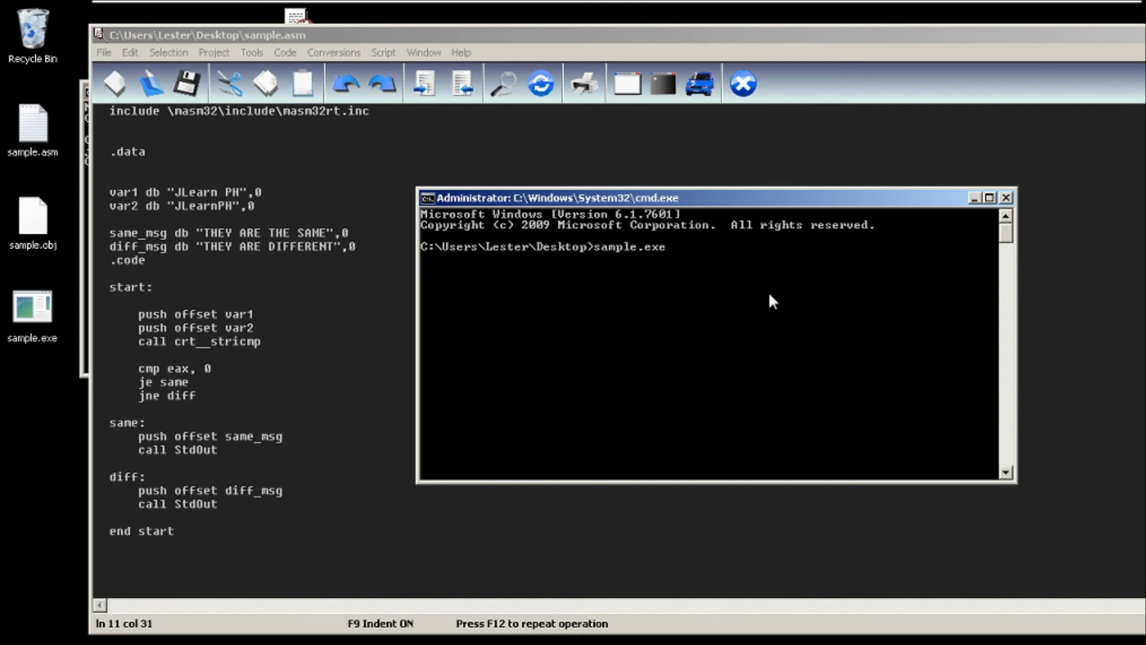
key(Return)
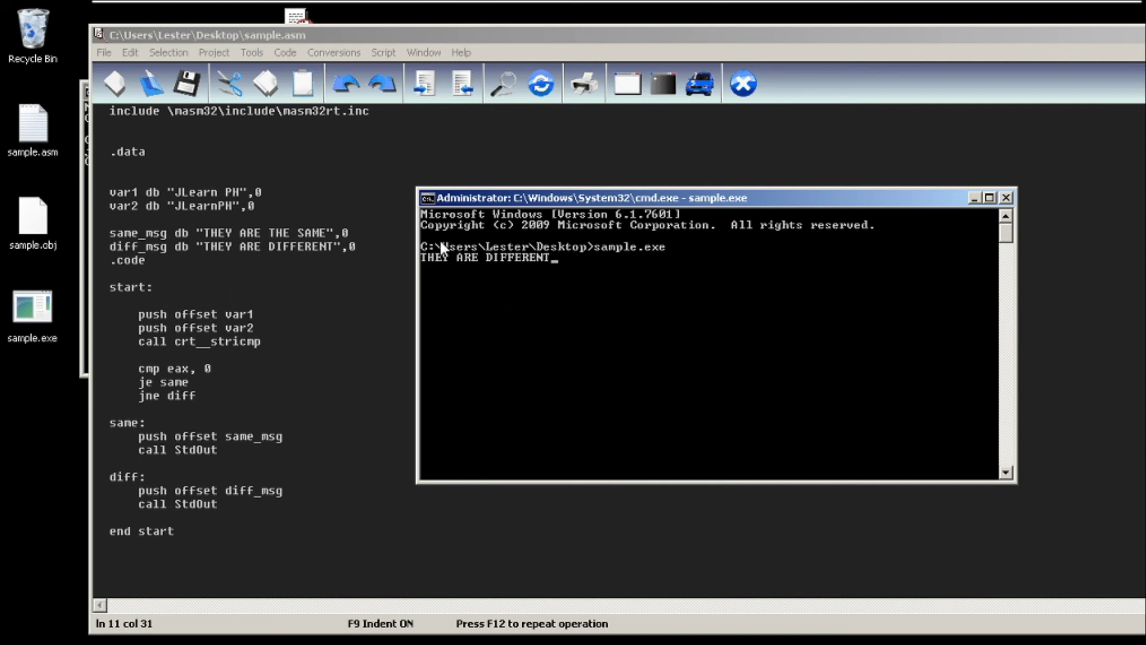
Step: Change var2 to "JLearn PH", save, and rebuild with Console Build All
click(218, 205)
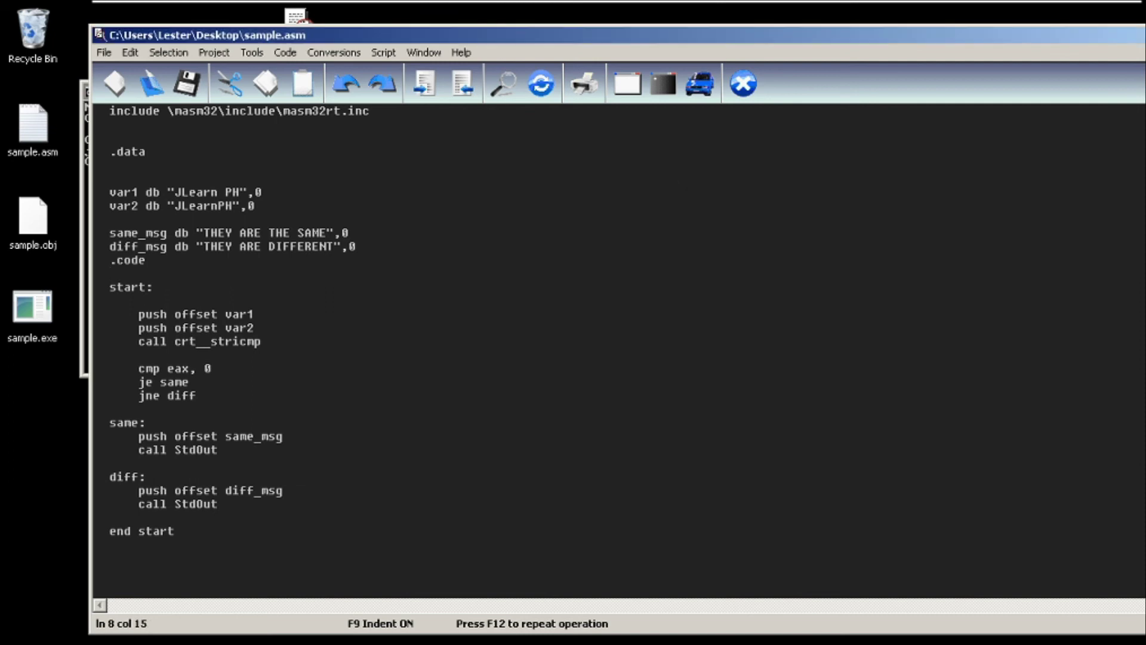
key(ctrl+s)
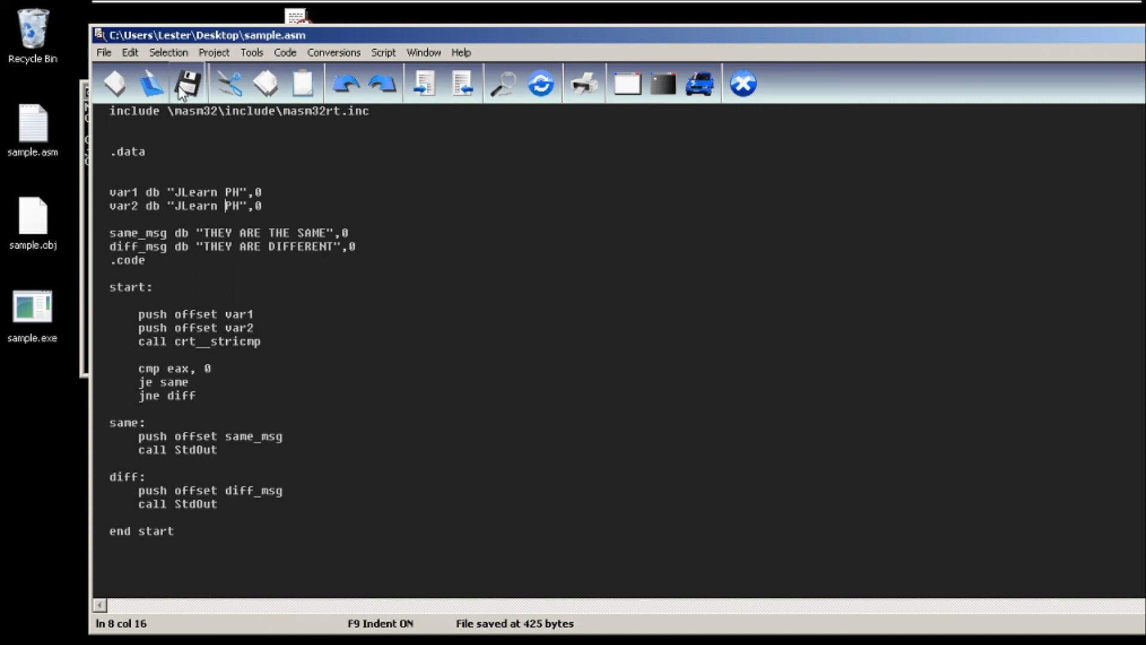
click(205, 53)
click(248, 218)
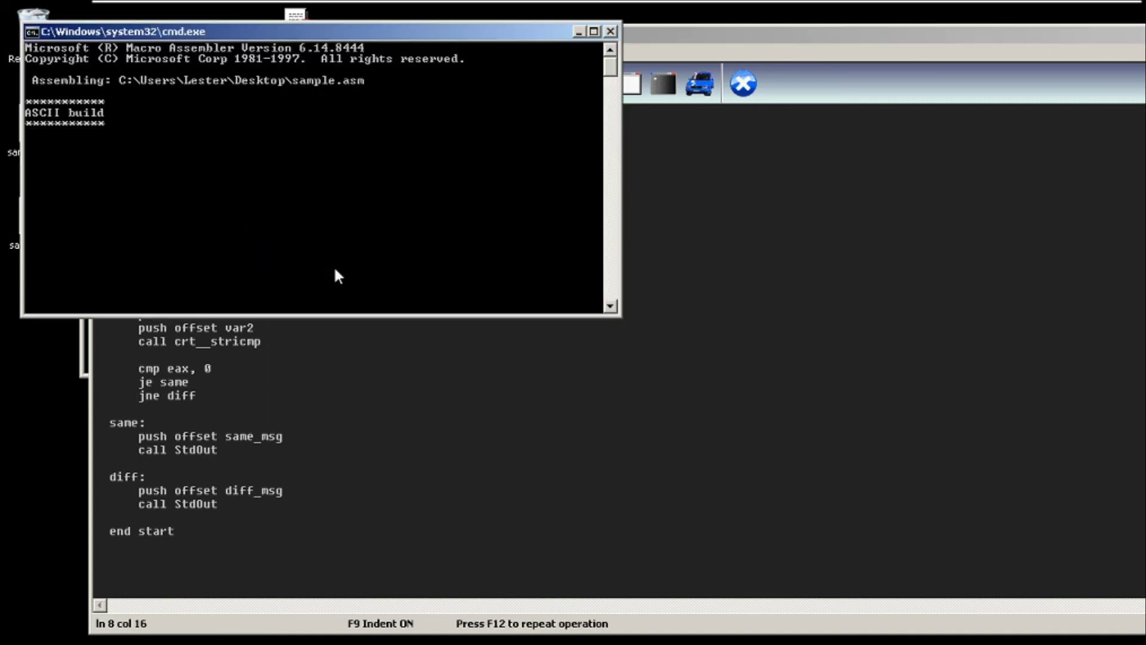
Step: Close the build console and run sample.exe in a new Command Prompt, printing THEY ARE THE SAME
key(Return)
click(674, 100)
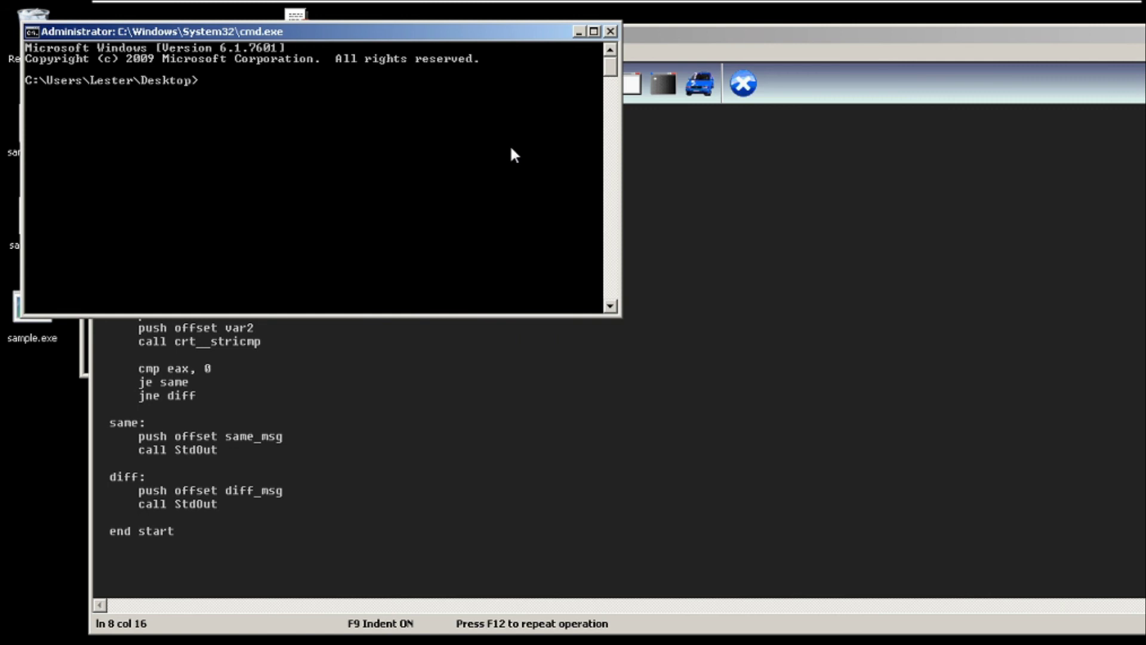
drag(447, 38, 772, 243)
text(ple.exe)
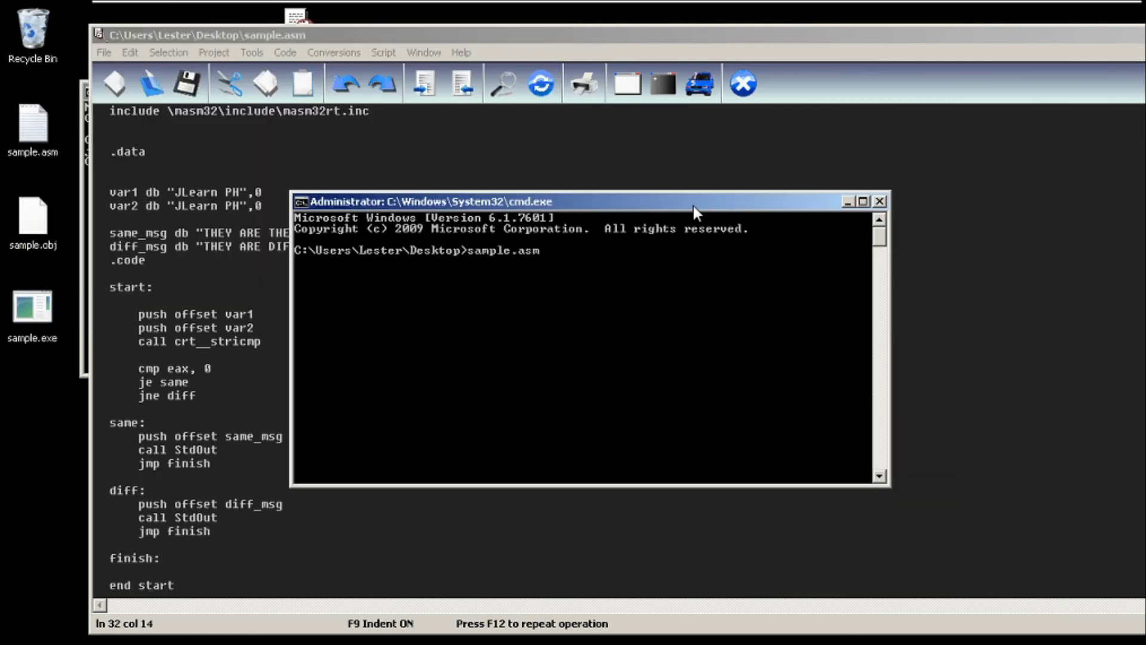
key(Return)
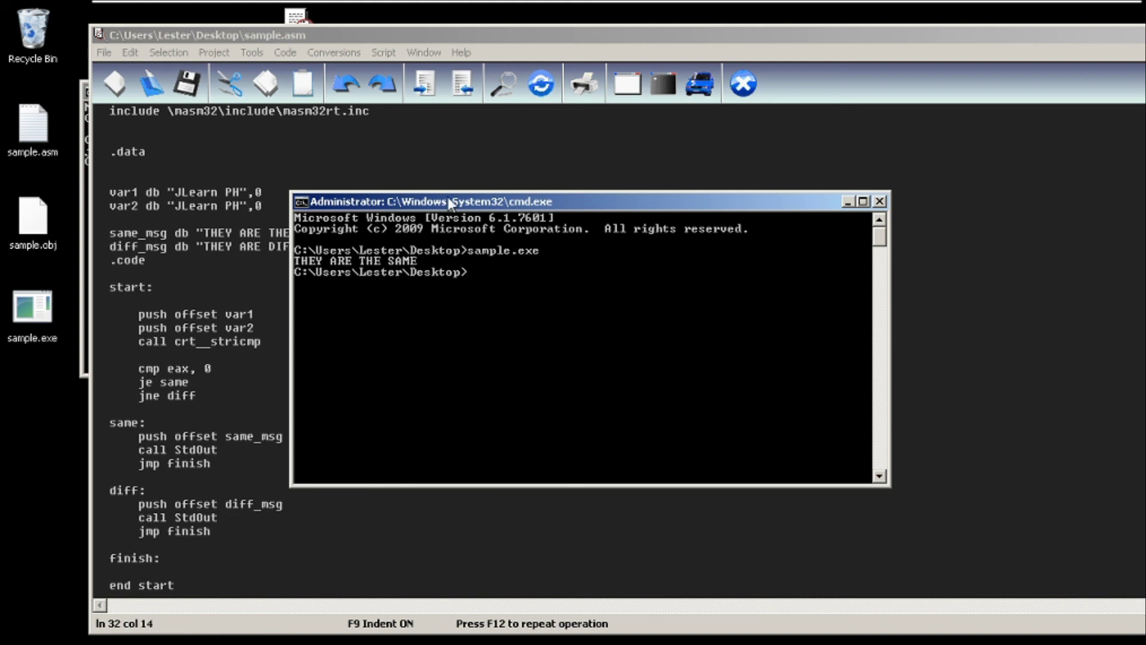
drag(447, 197, 610, 204)
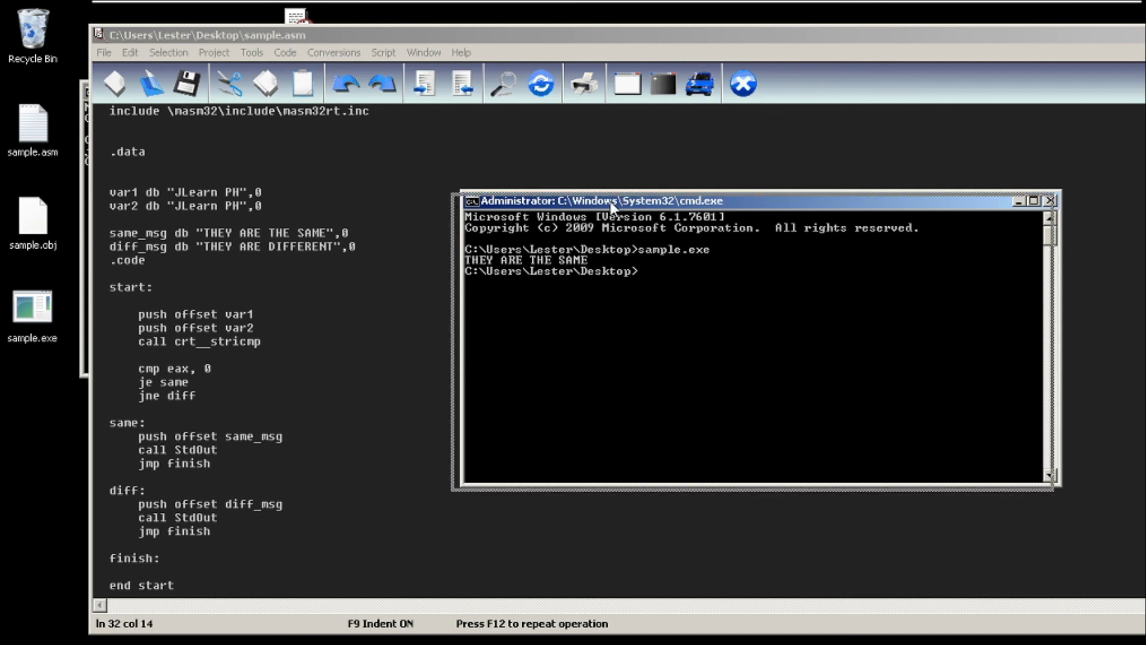